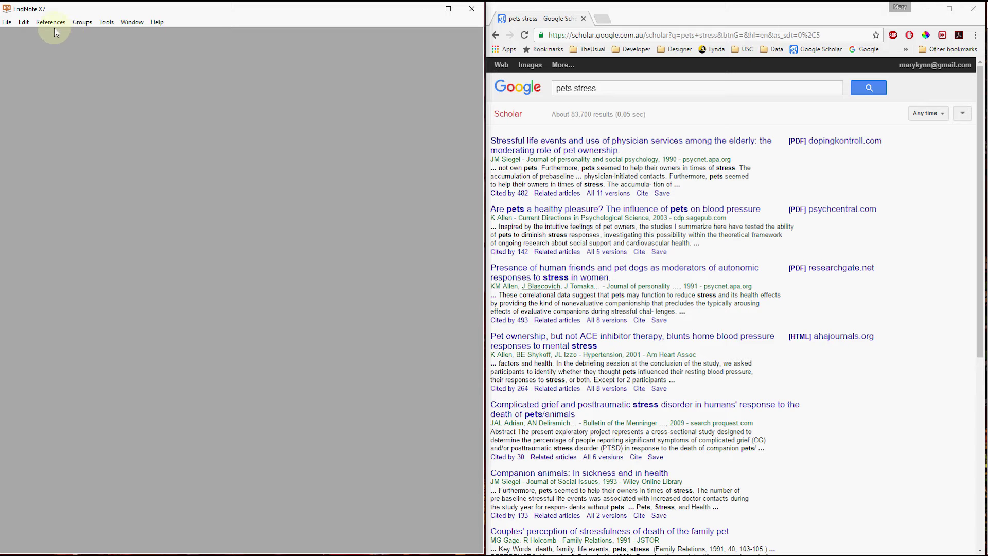
- Create a new reference library named My EndNote Library.enl and enlarge its window to fill the workspace
click(9, 23)
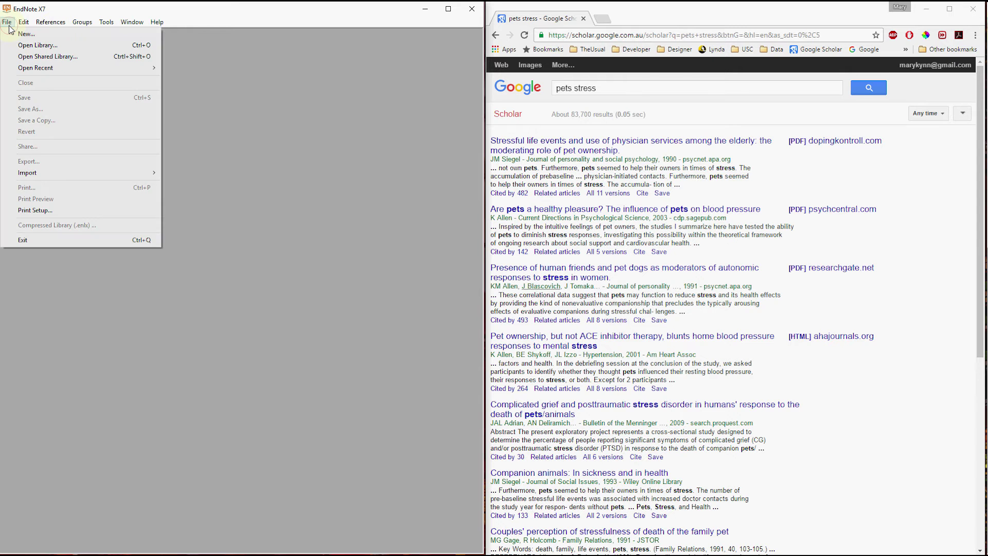
click(40, 37)
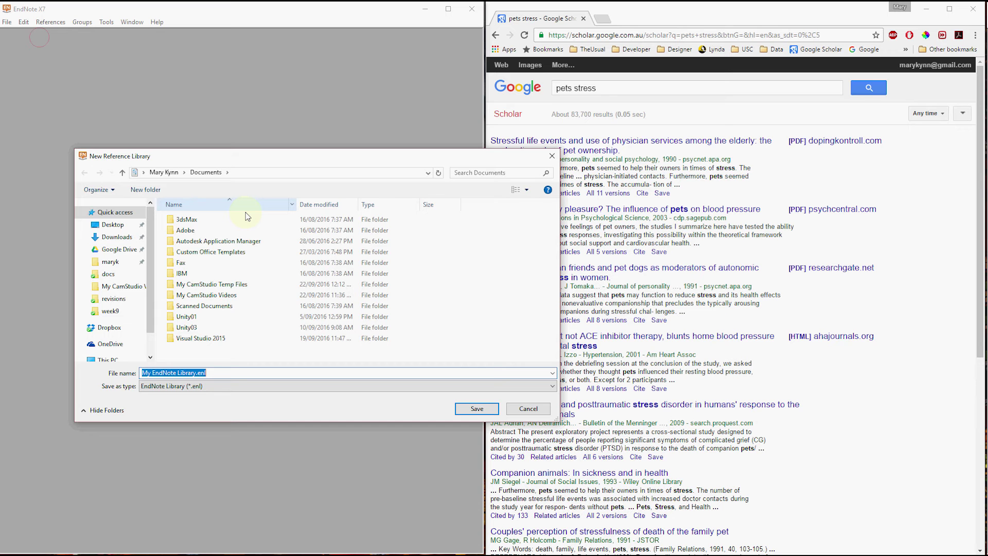
click(477, 410)
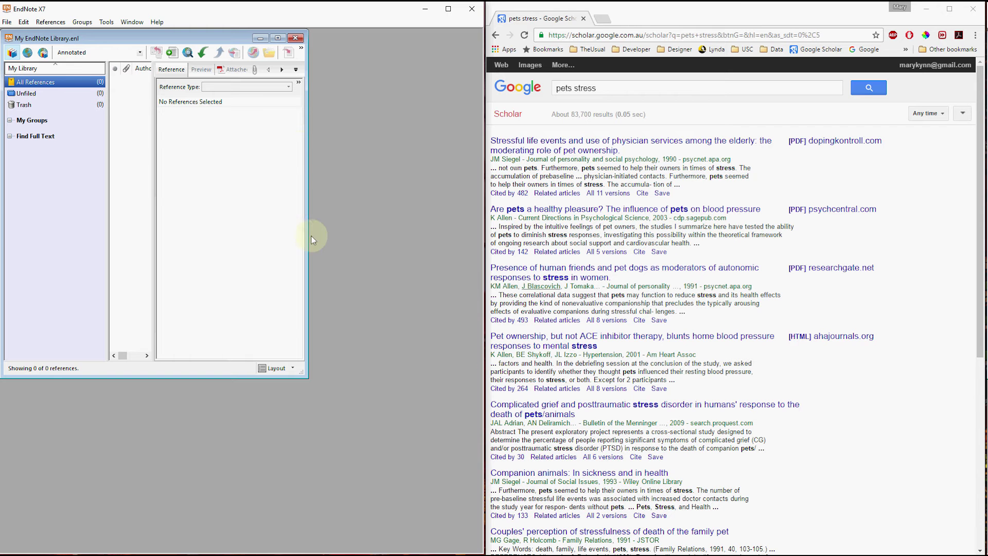
drag(305, 375, 479, 547)
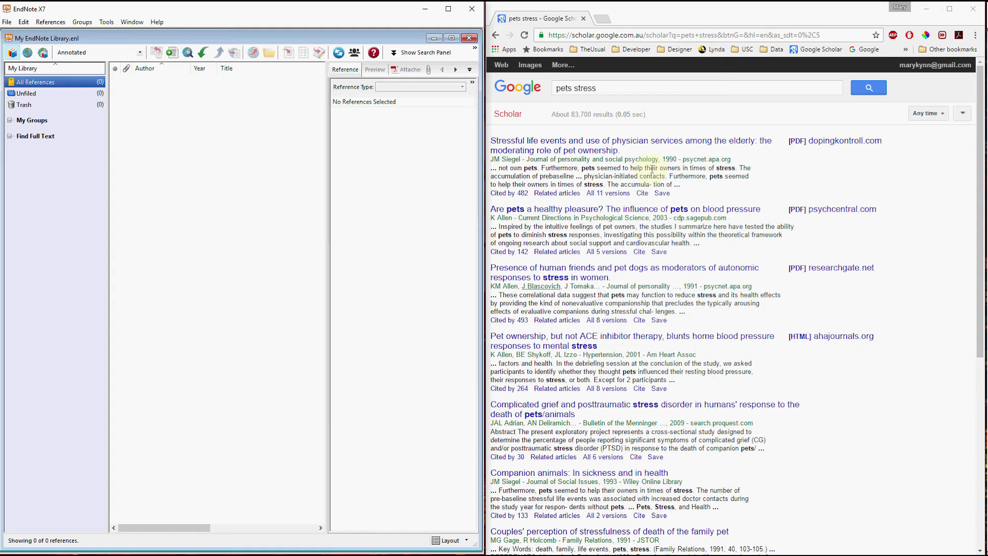
- Export the Google Scholar citation for "Stressful life events and use of physician services among the elderly" in EndNote format and import it into the library
click(642, 195)
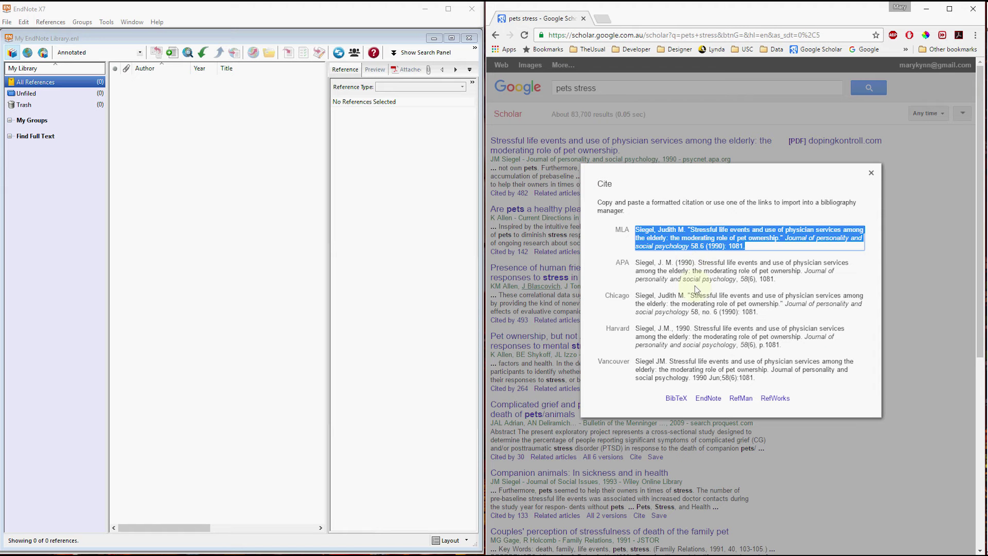
click(762, 381)
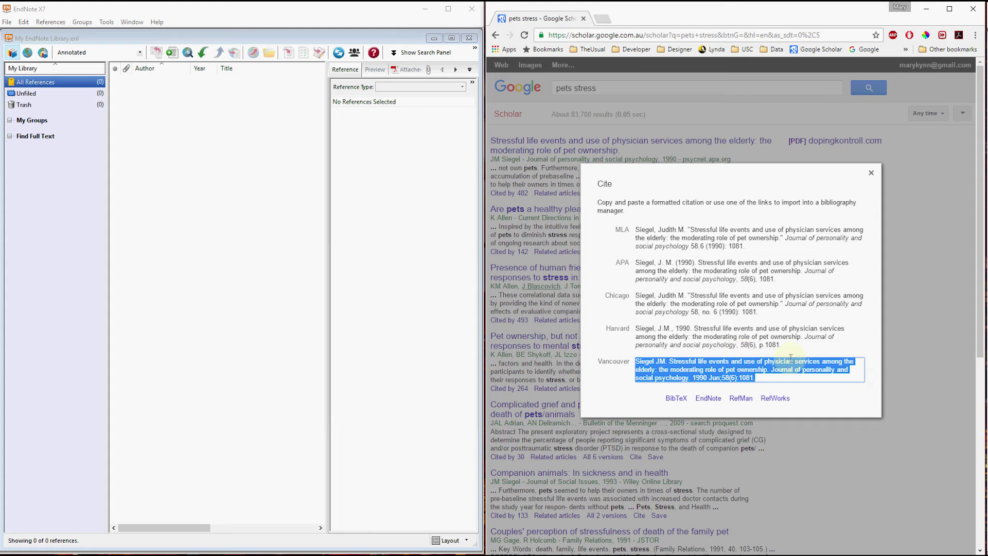
click(709, 399)
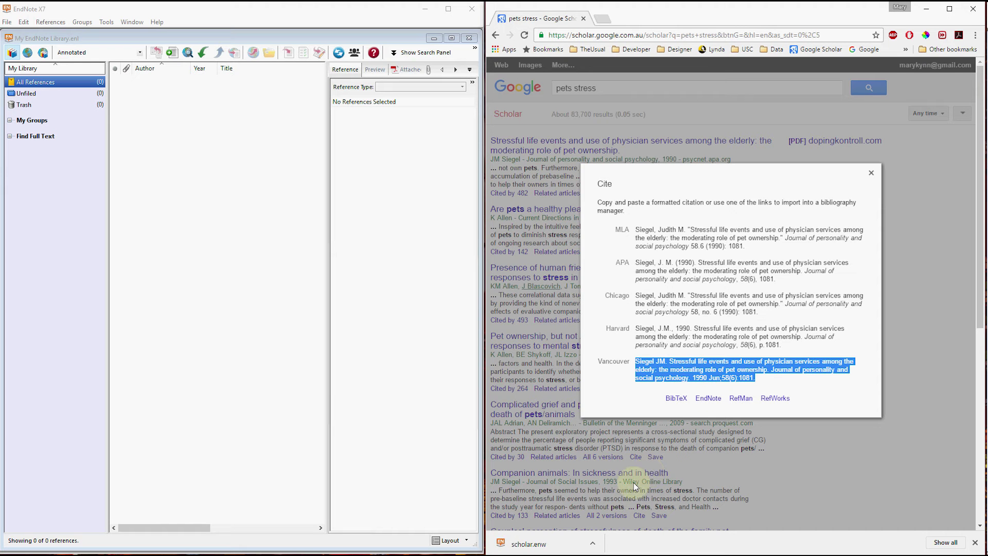
click(529, 544)
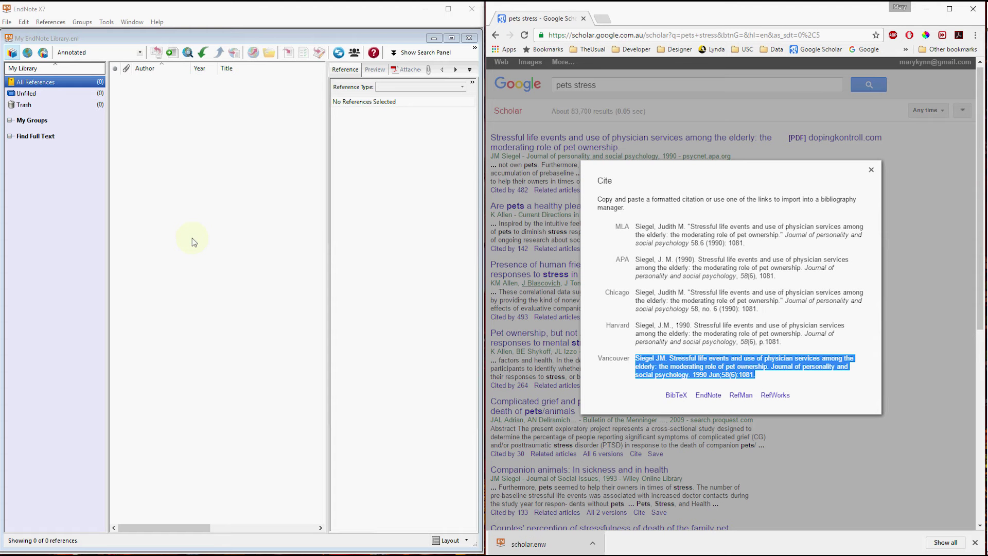
click(529, 542)
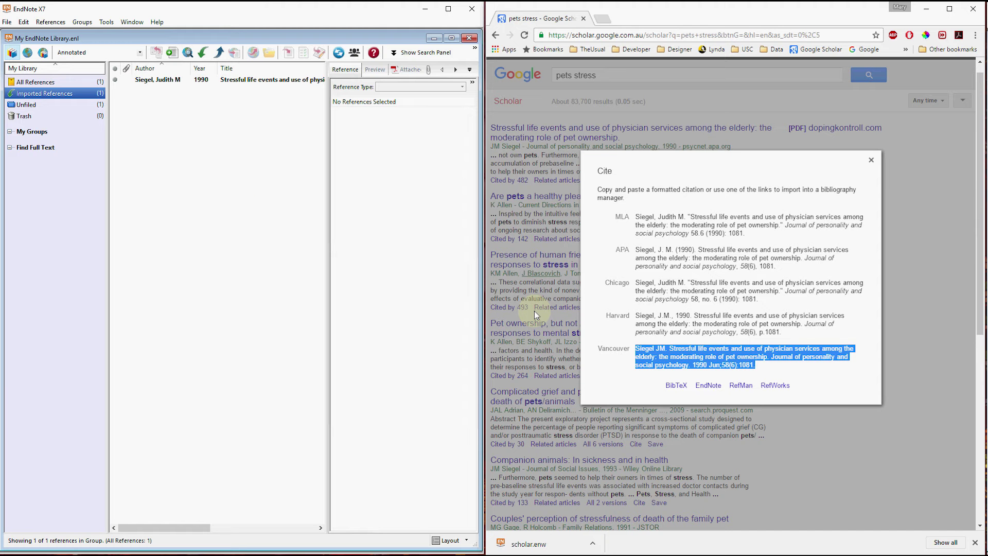
click(538, 550)
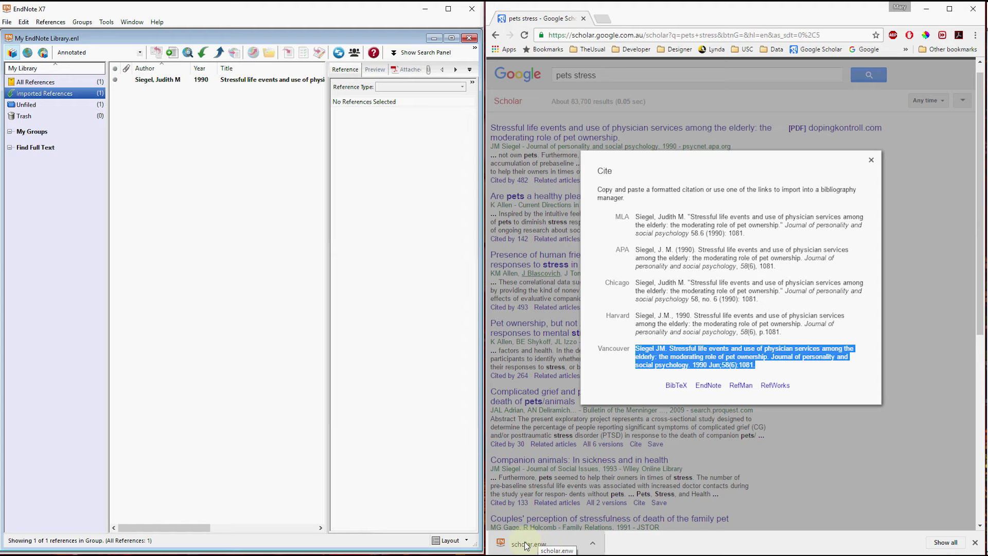
click(218, 19)
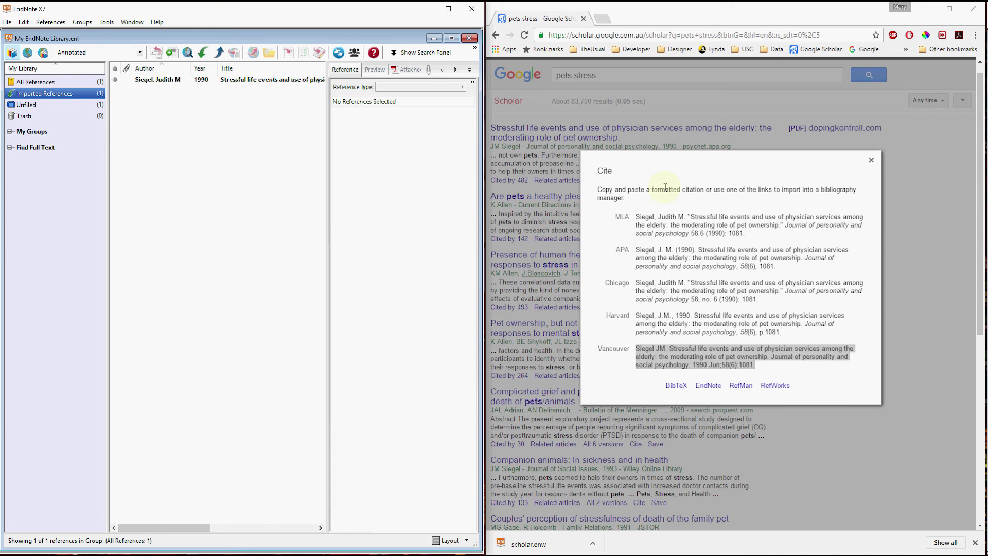
click(871, 160)
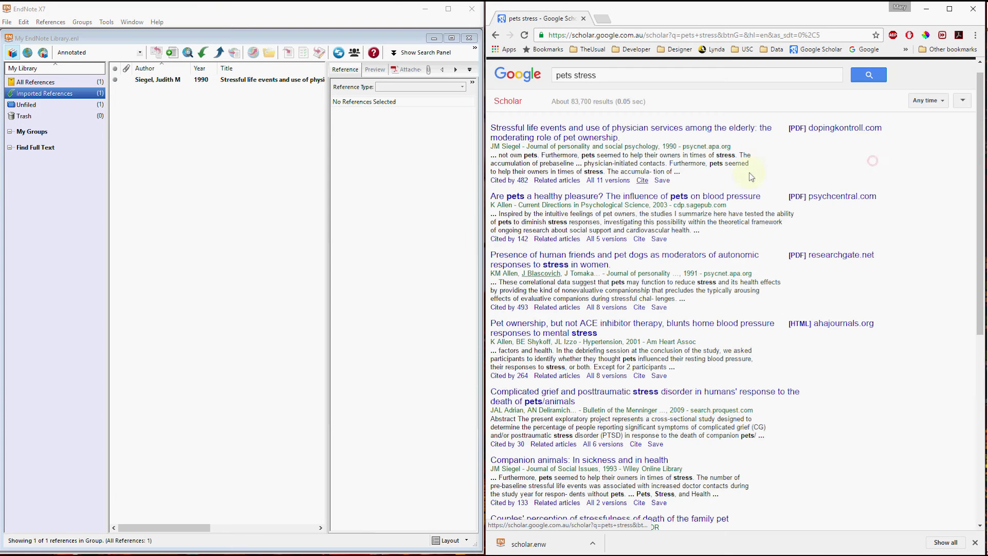
- Export the citation for "Are pets a healthy pleasure? The influence of pets on blood pressure" in EndNote format and import it into the library
click(639, 239)
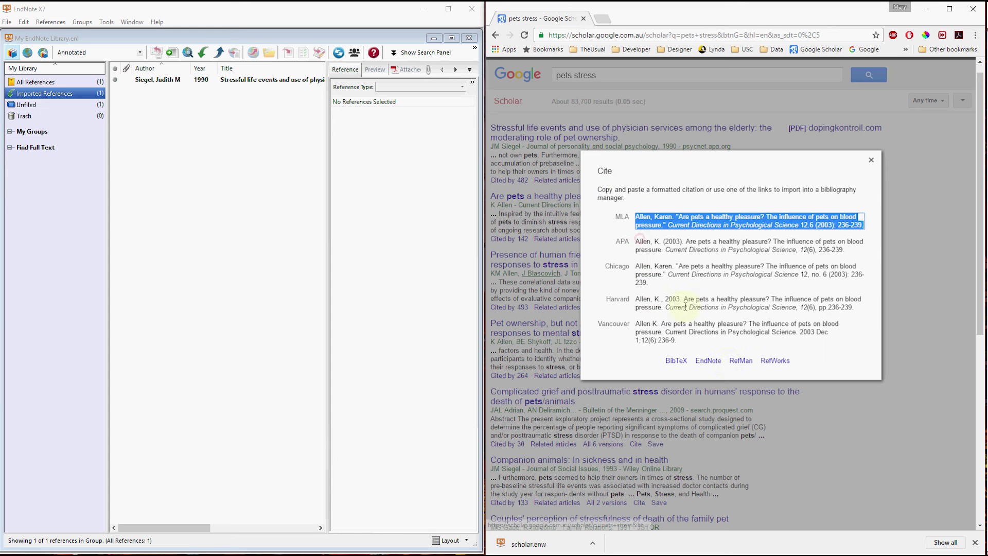
click(706, 362)
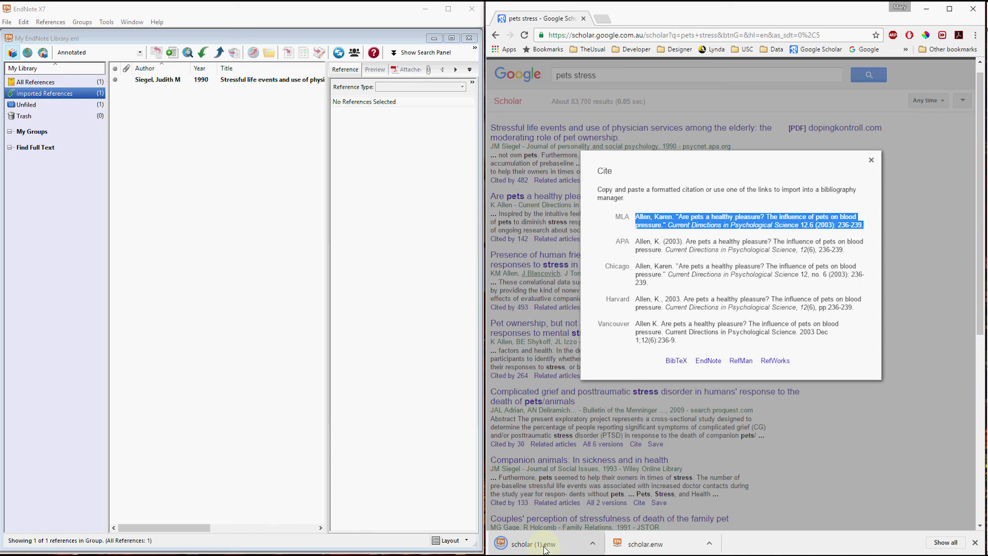
click(545, 545)
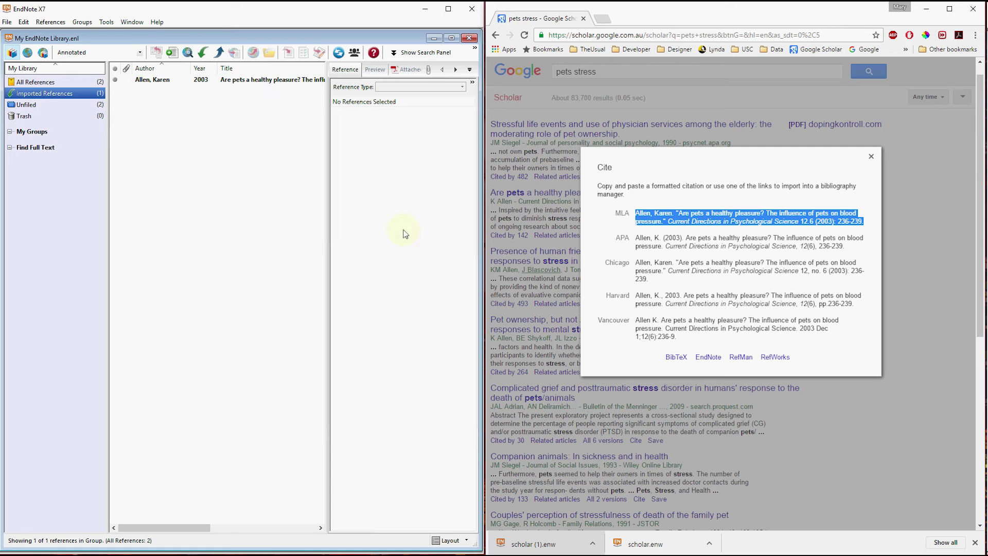
click(871, 157)
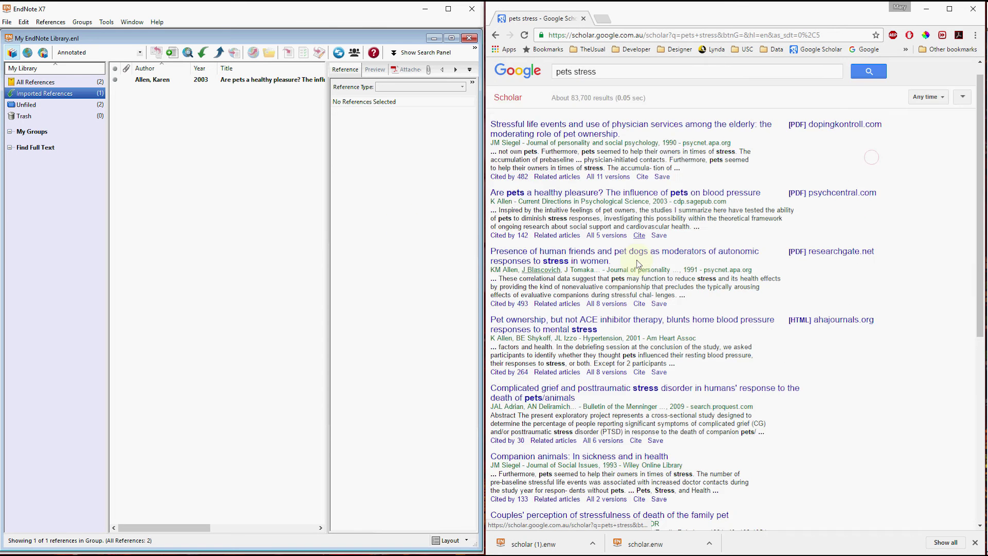
- Import the EndNote citation for "Presence of human friends and pet dogs as moderators of autonomic responses to stress in women" and display all references
click(639, 304)
click(707, 397)
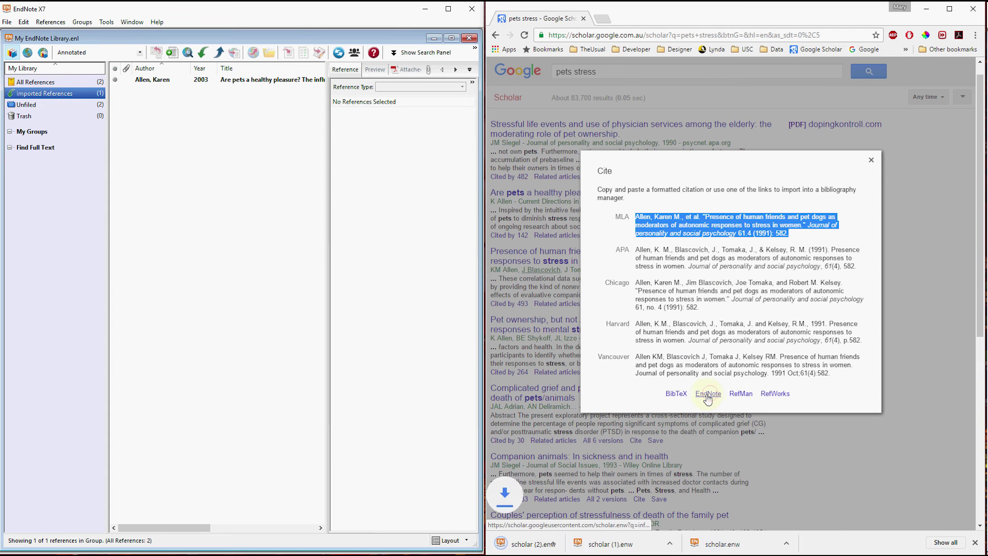
click(520, 544)
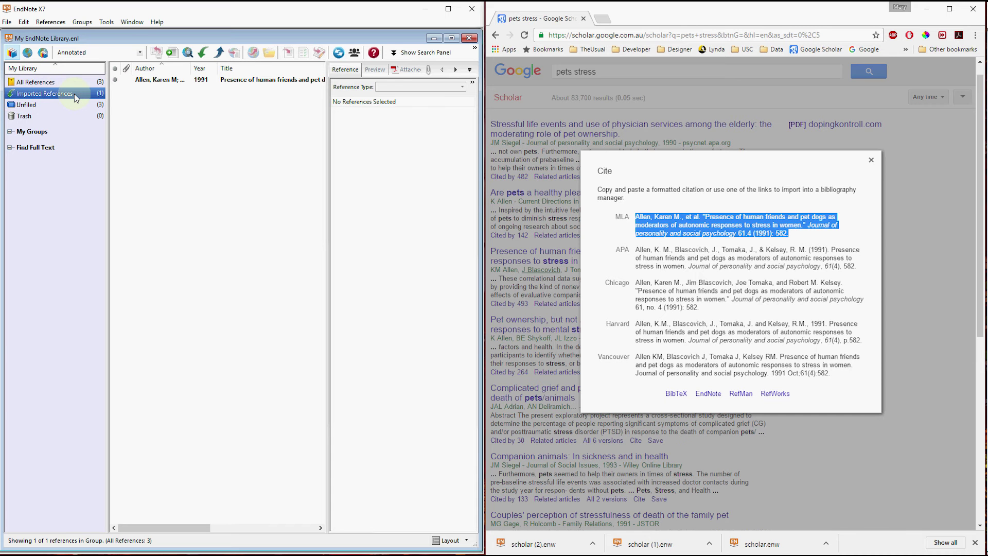
click(41, 83)
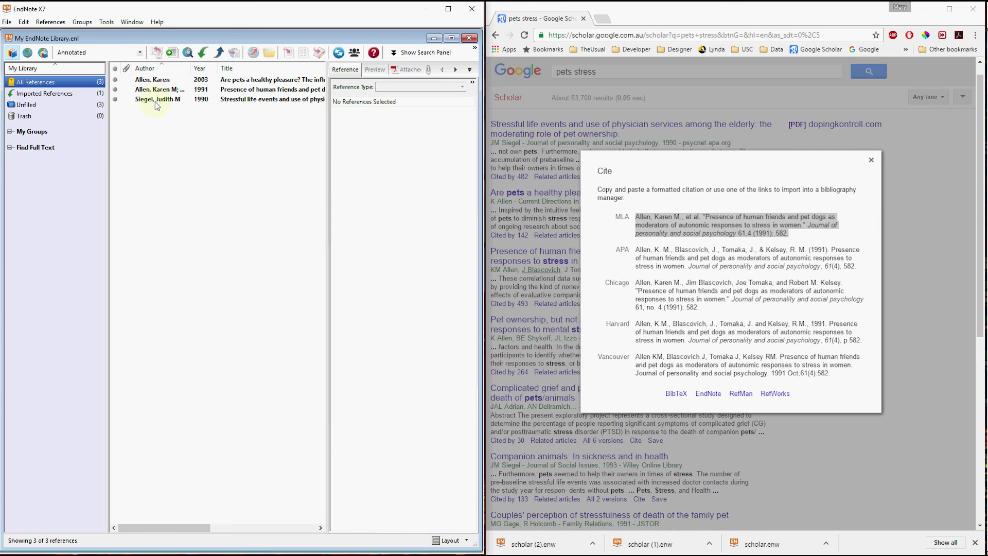
click(837, 171)
click(872, 160)
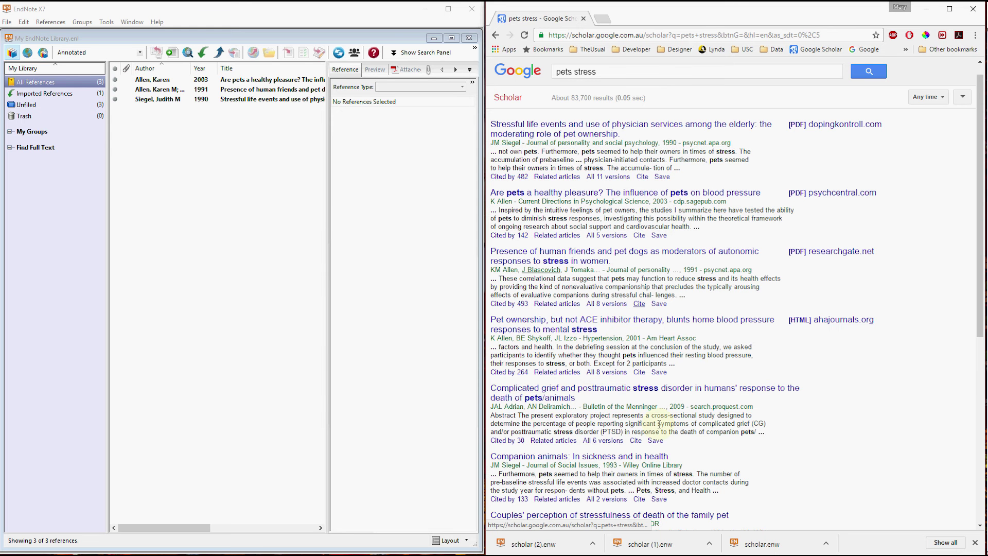
- Import the EndNote citation for "Complicated grief and posttraumatic stress disorder in humans' response to the death of pets/animals" and display all references
click(636, 441)
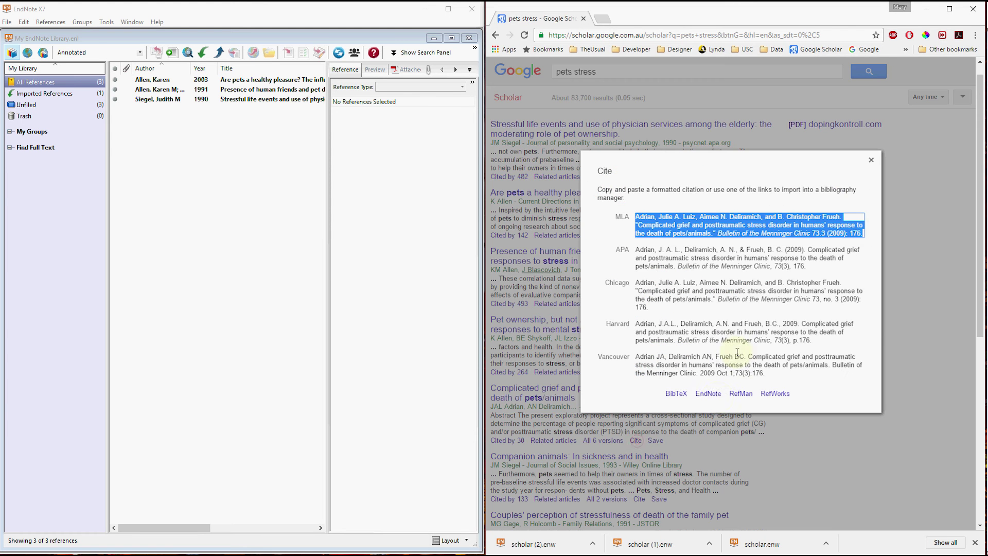
click(718, 399)
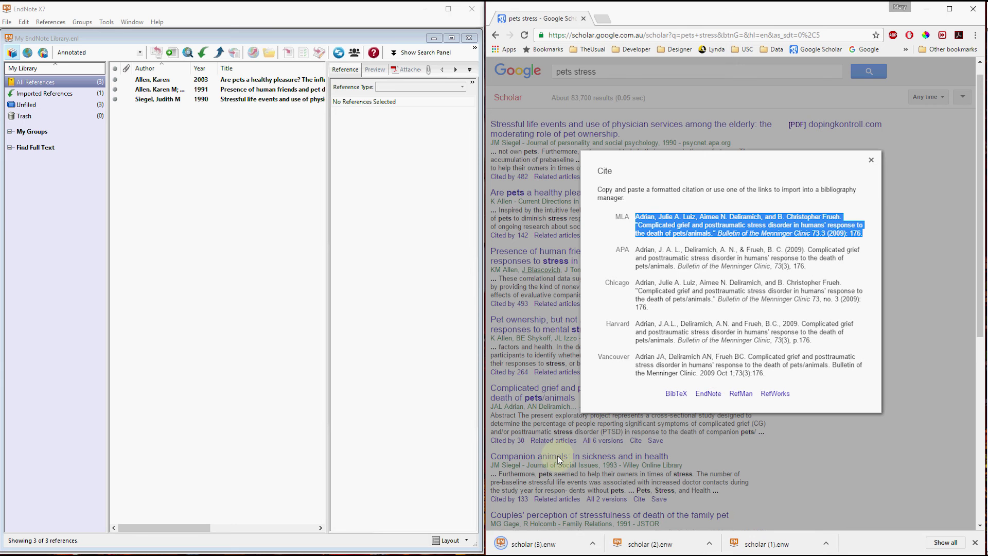
click(528, 545)
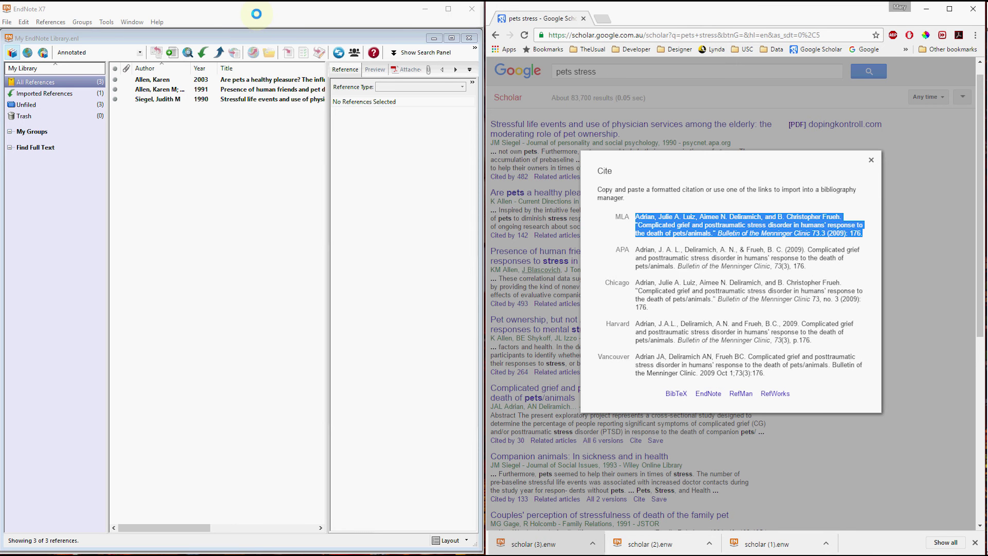
click(61, 83)
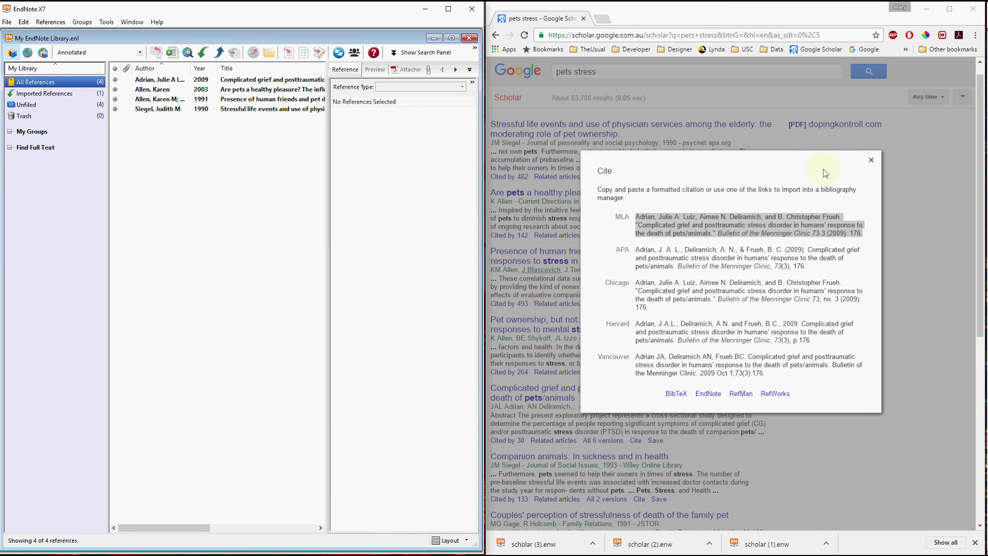
click(871, 160)
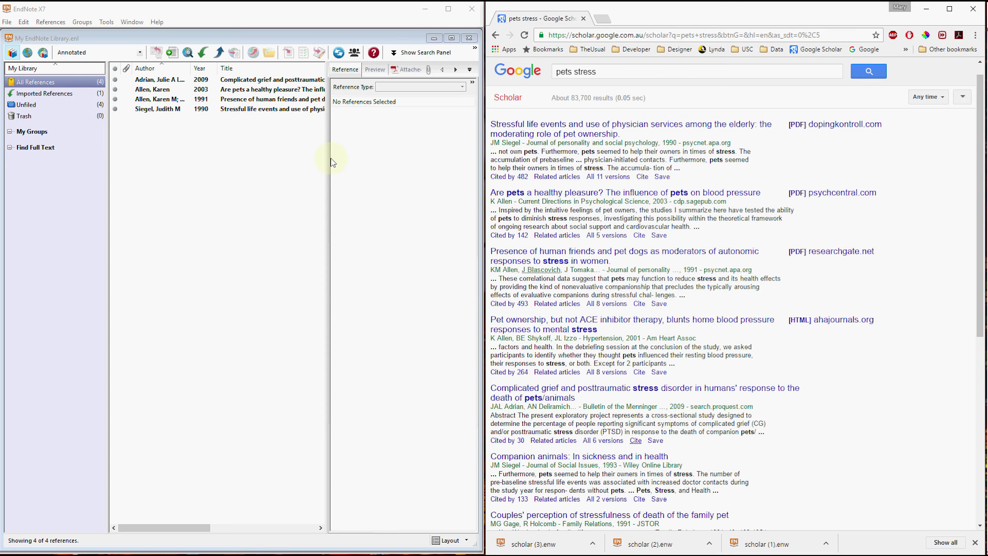
- Start a new manual reference and set its reference type to Government Document
click(170, 53)
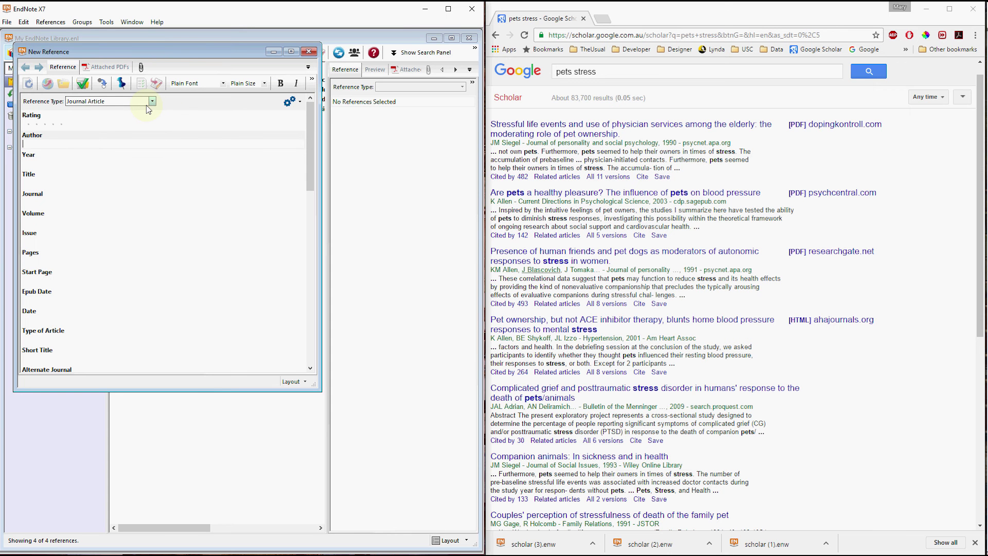
click(152, 102)
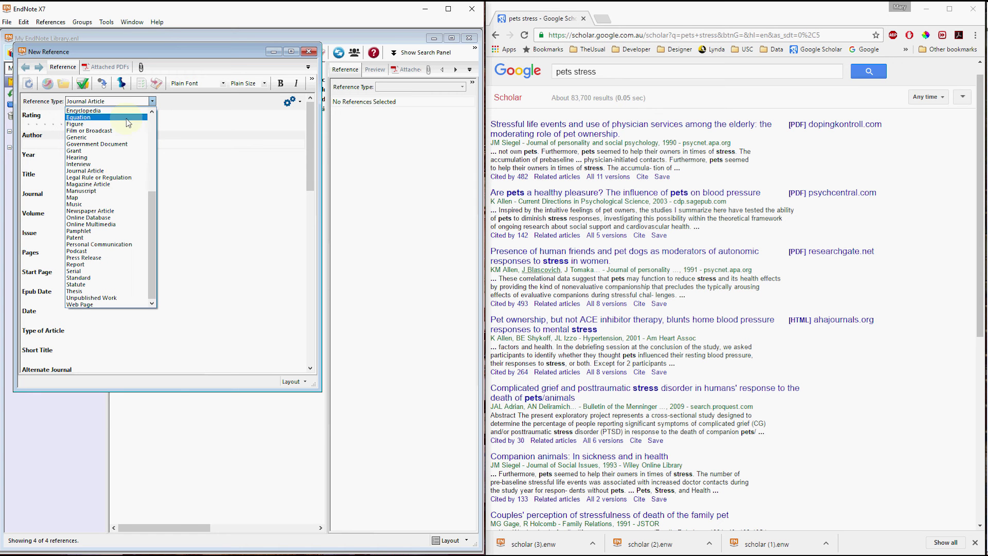
click(123, 145)
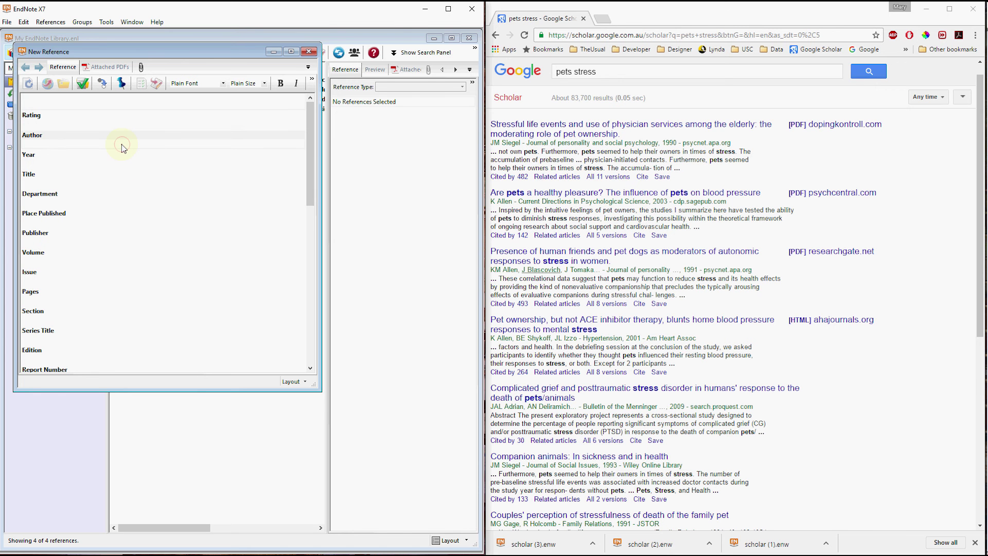
click(56, 146)
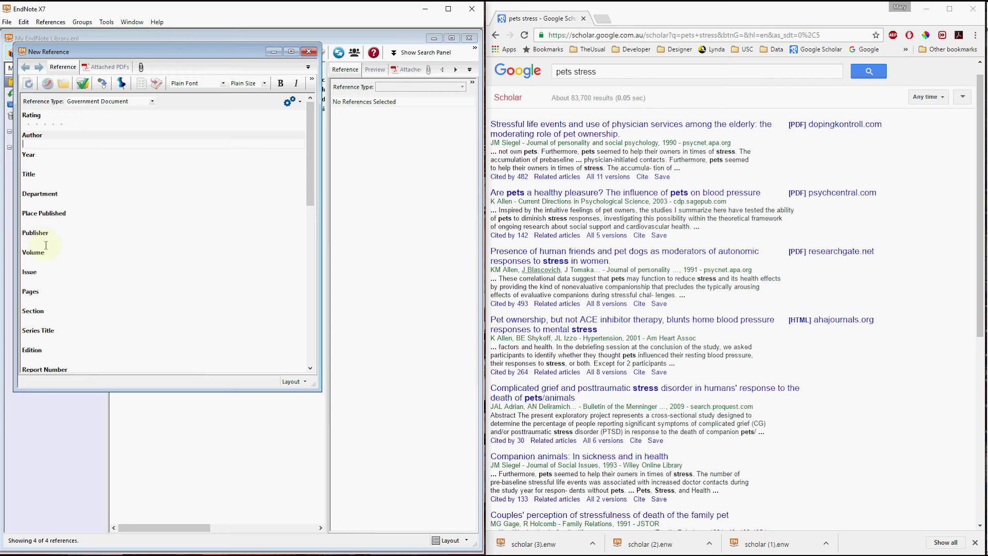
- Examine the fields available for a Government Document reference, including URL and Access Date, and close the blank reference
scroll(77, 234, down, 1)
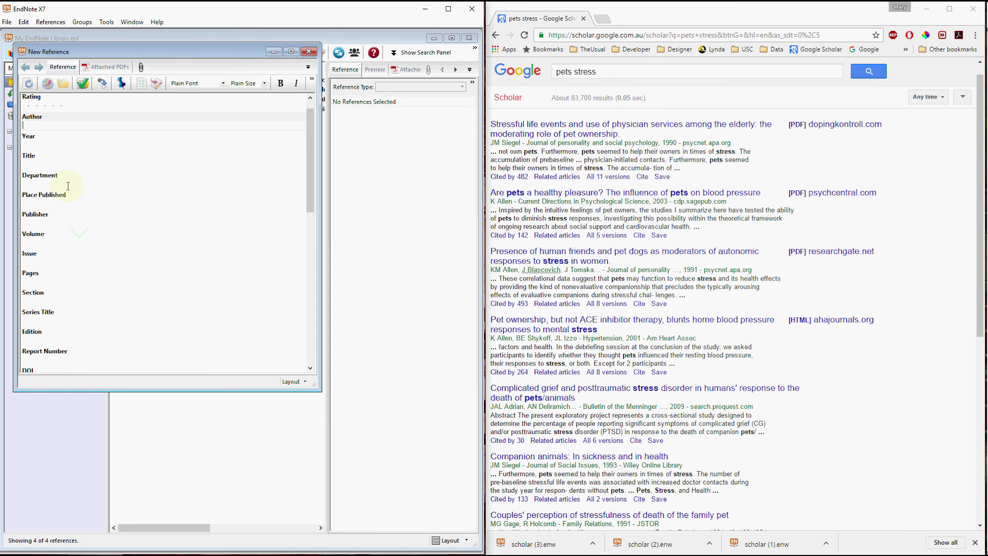
scroll(66, 198, down, 5)
scroll(64, 211, down, 10)
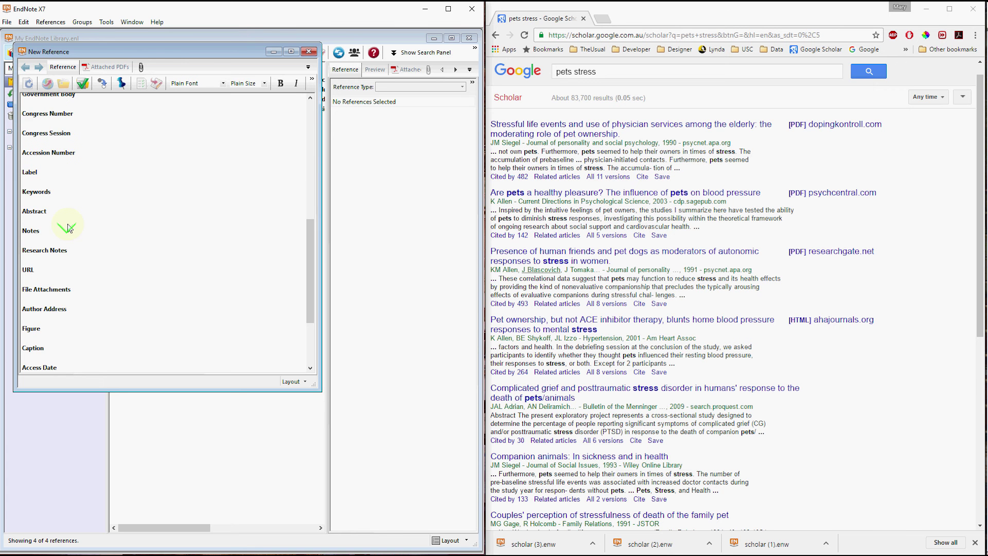
scroll(68, 226, down, 3)
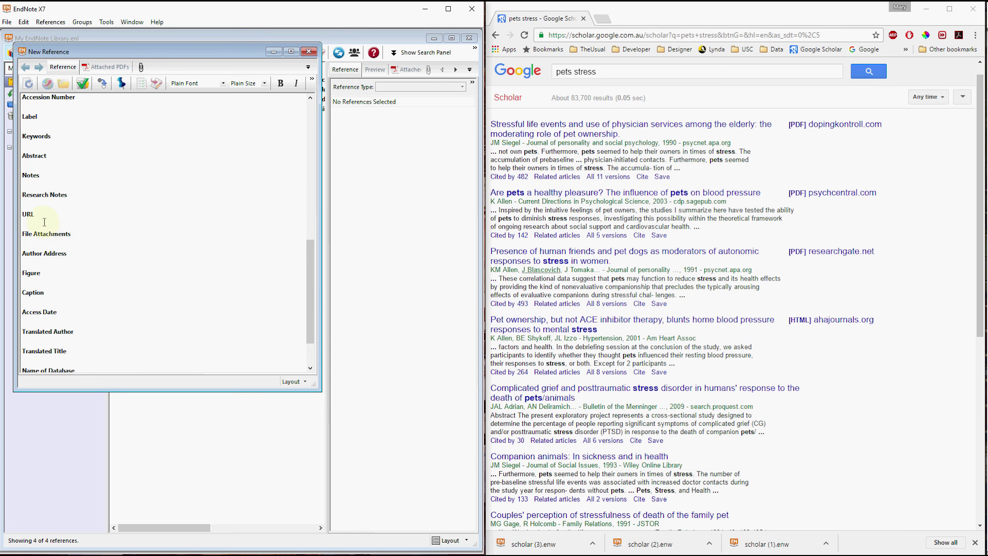
scroll(46, 232, down, 1)
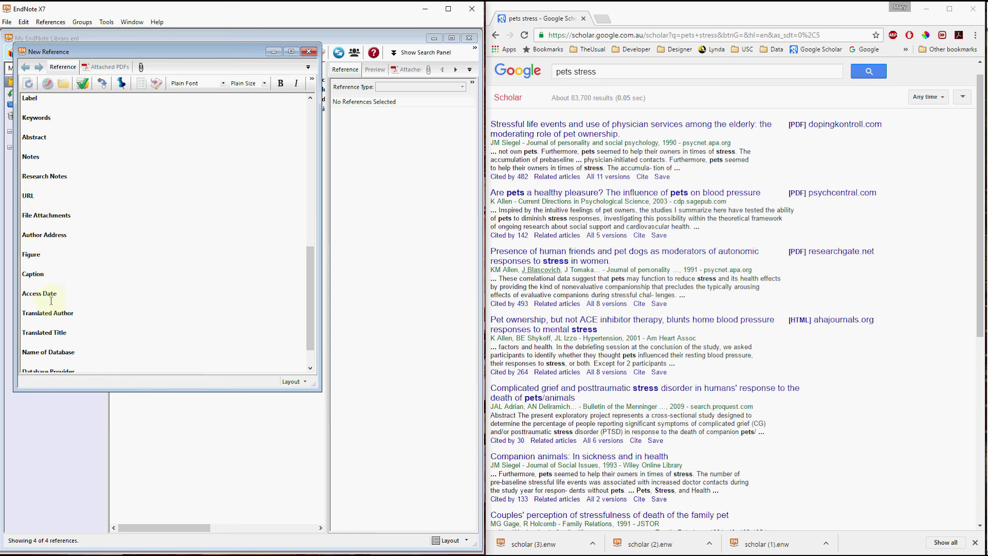
scroll(95, 277, up, 1)
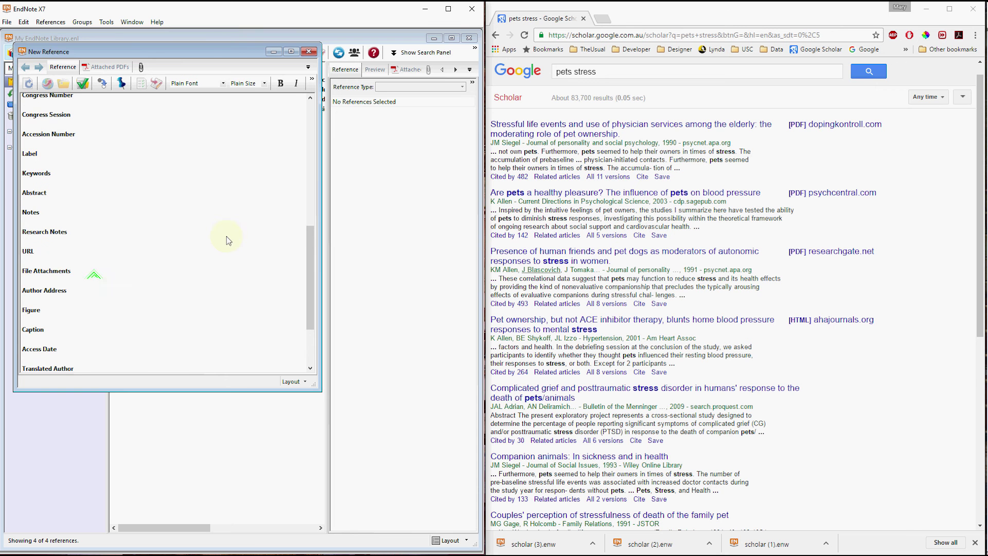
drag(308, 264, 310, 253)
drag(315, 173, 311, 129)
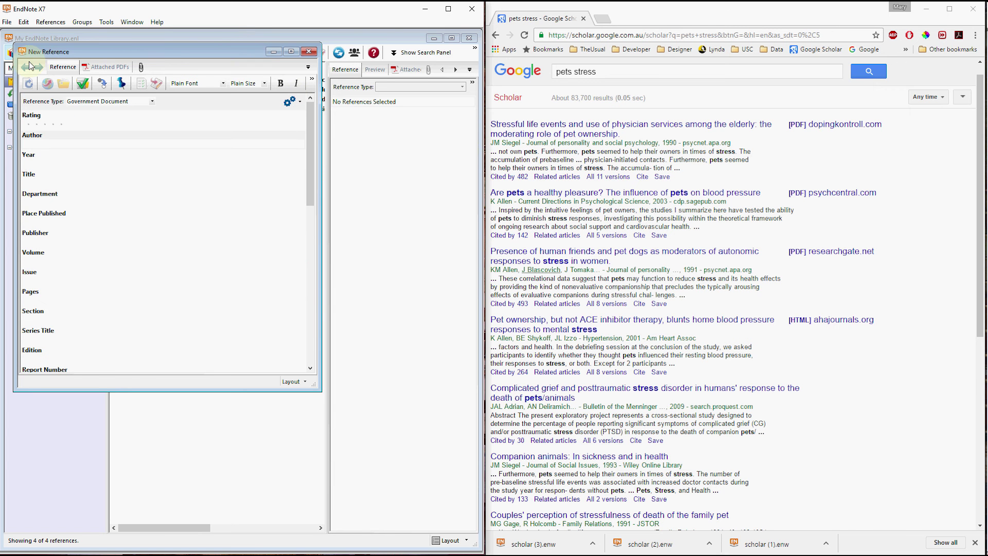
click(312, 53)
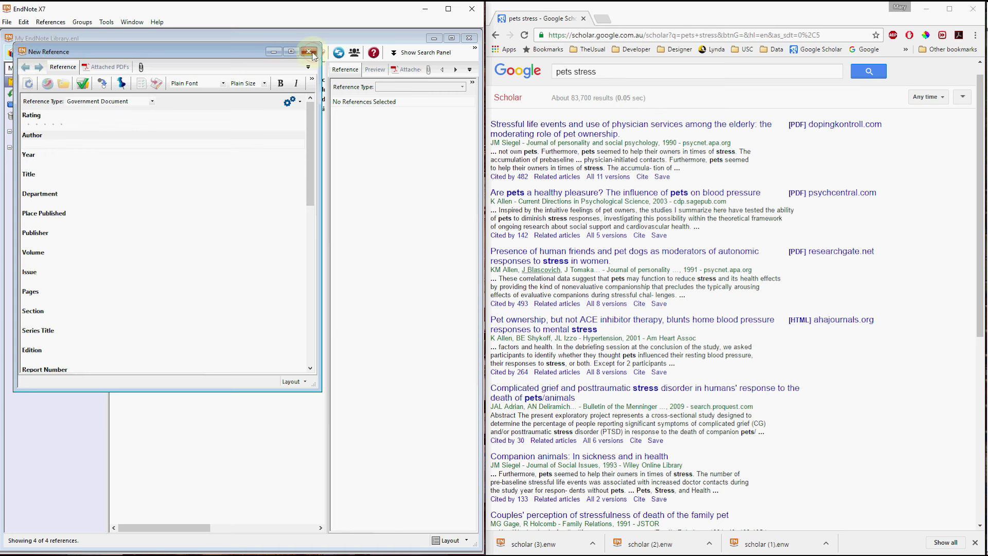
click(235, 307)
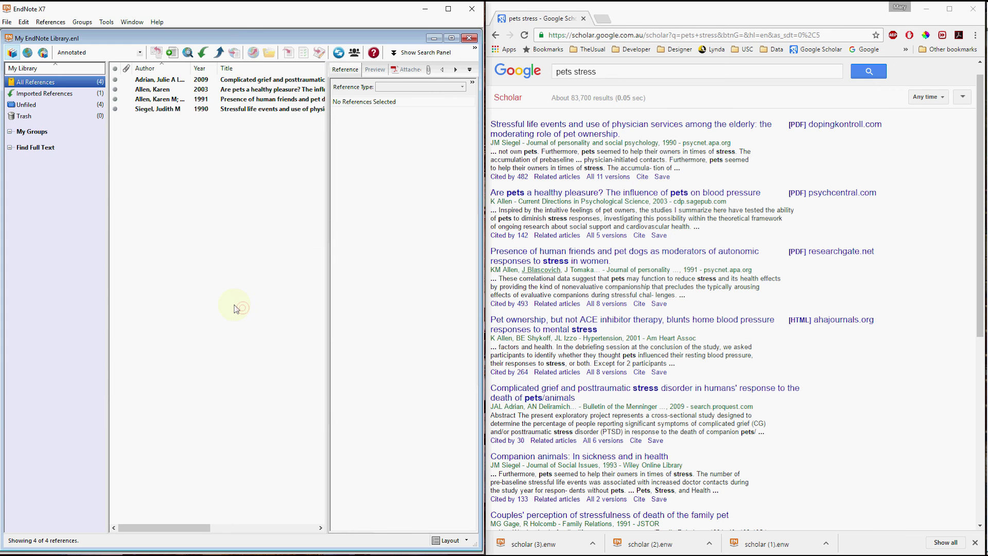